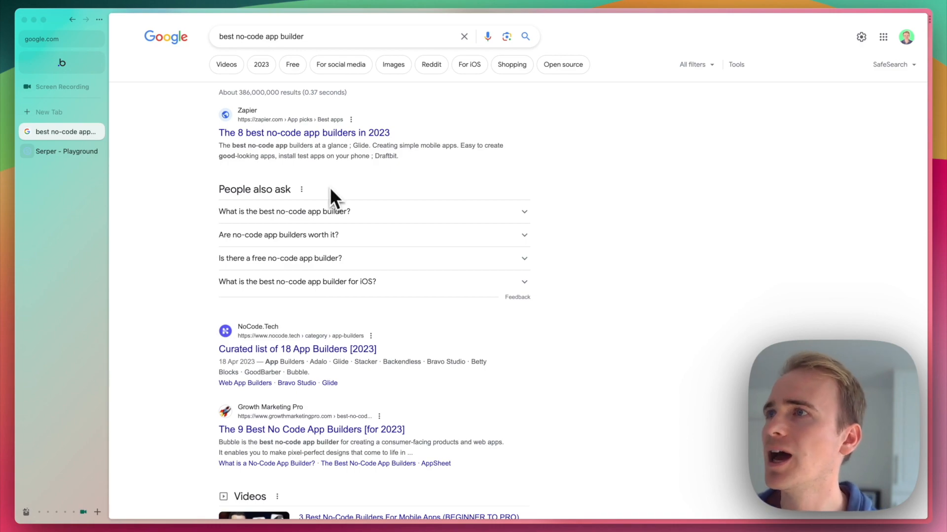
# Step: Switch to the Bubble editor and name the new API in the API Connector Serper.dev
pyautogui.click(76, 66)
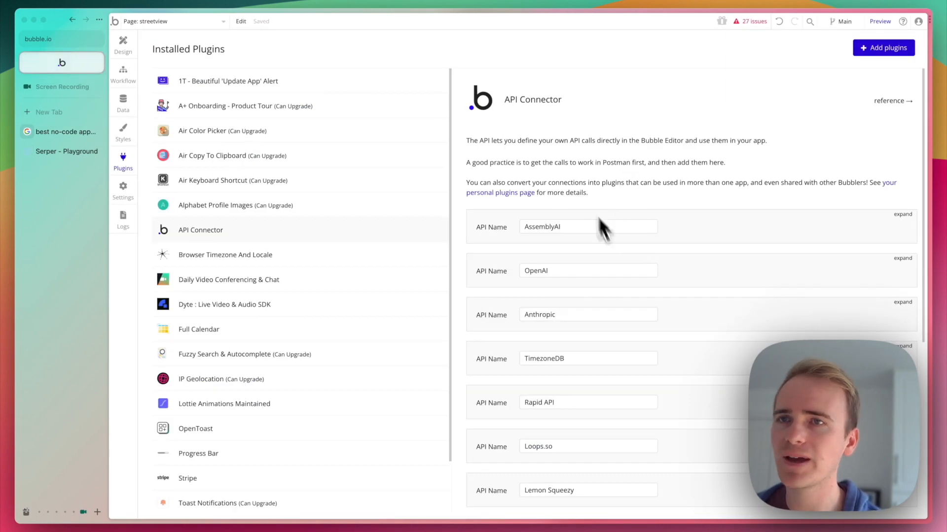
pyautogui.scroll(-5, 631, 261)
pyautogui.click(524, 383)
pyautogui.moveTo(524, 387); pyautogui.dragTo(554, 387)
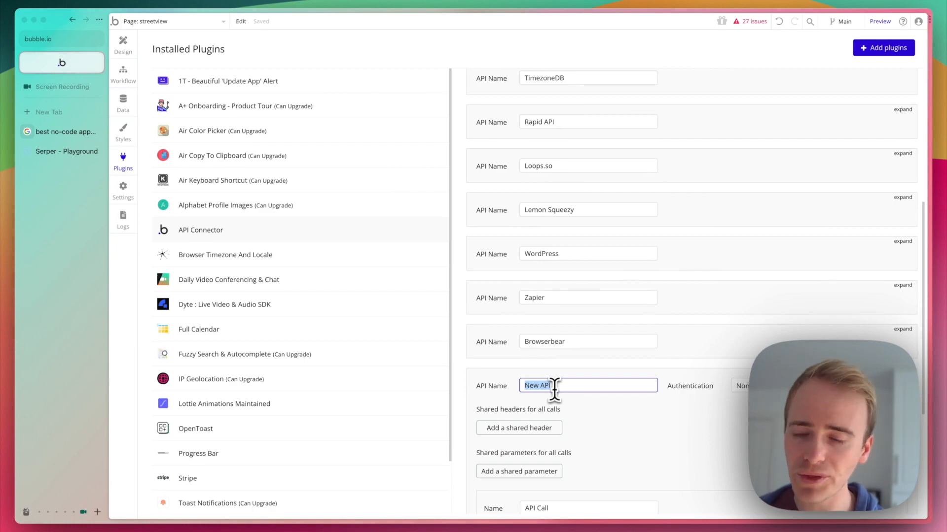
pyautogui.write('Serper.dev')
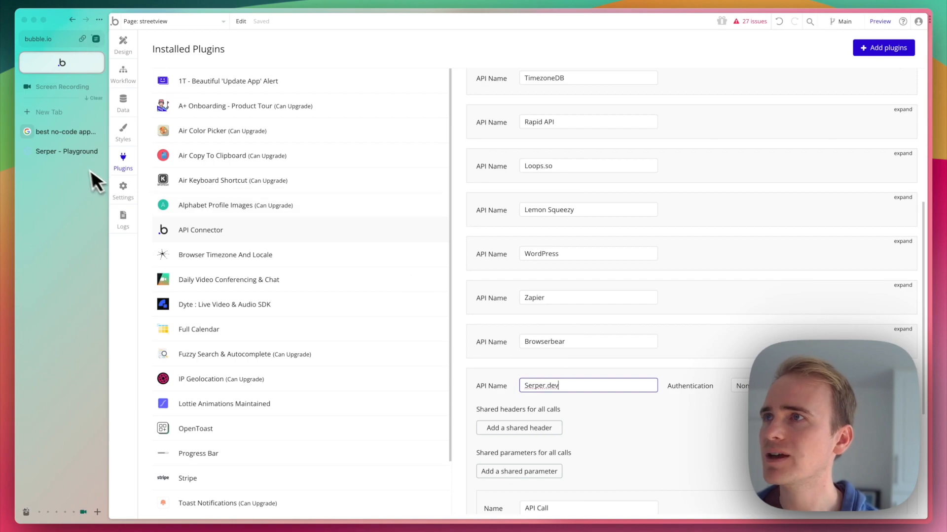
pyautogui.click(67, 151)
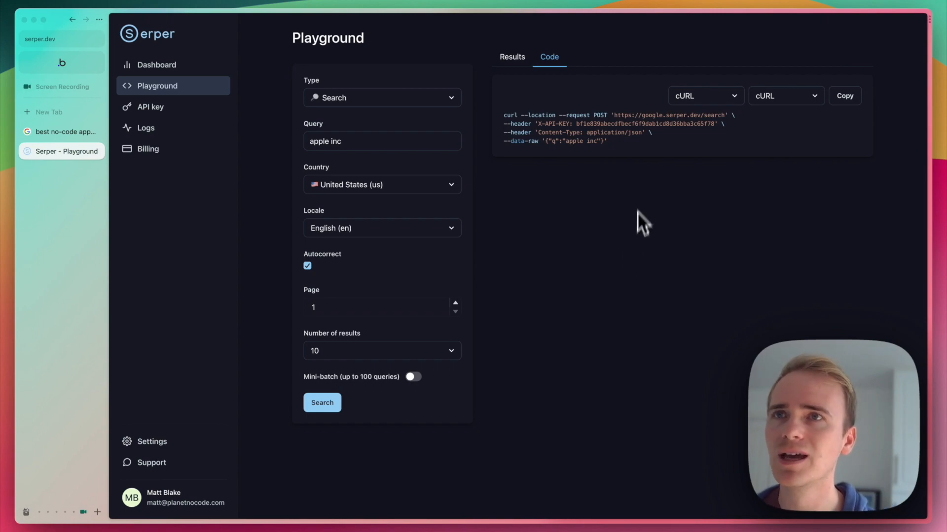
pyautogui.click(700, 97)
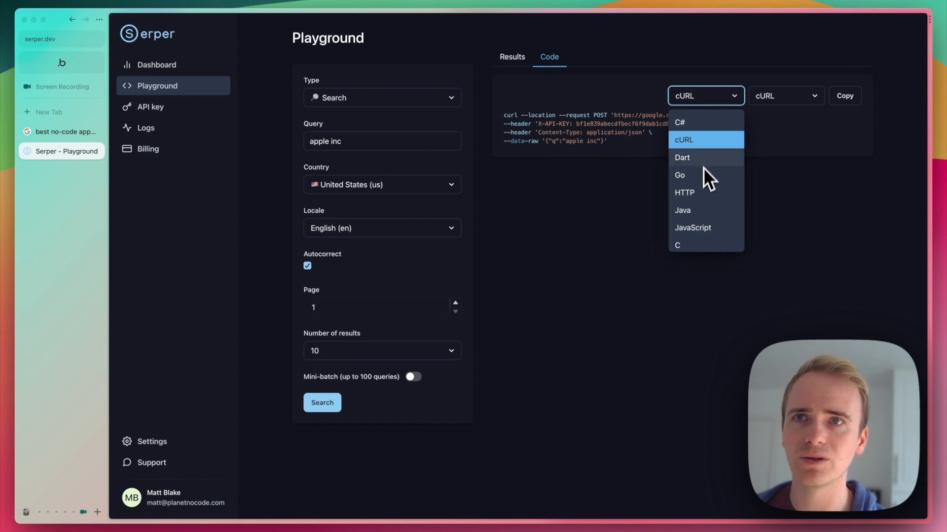
pyautogui.scroll(-5, 702, 193)
pyautogui.scroll(5, 703, 194)
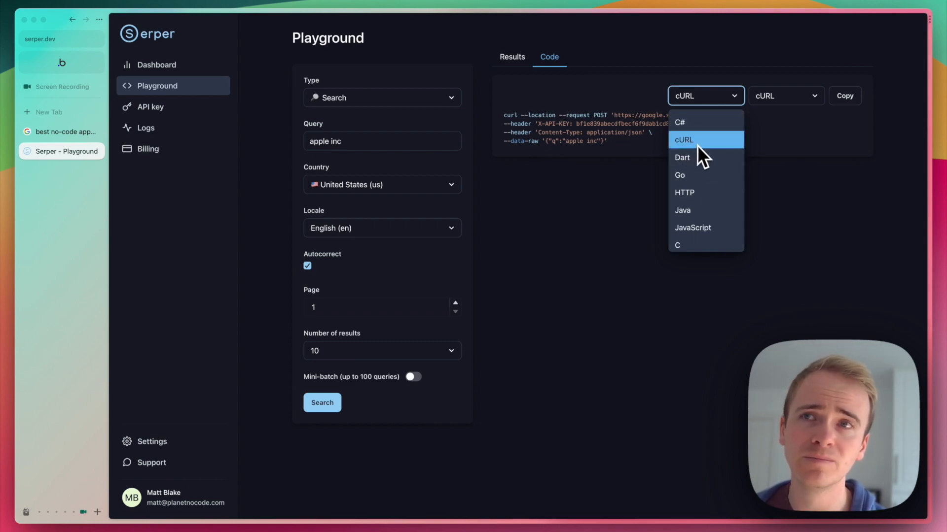
pyautogui.click(601, 168)
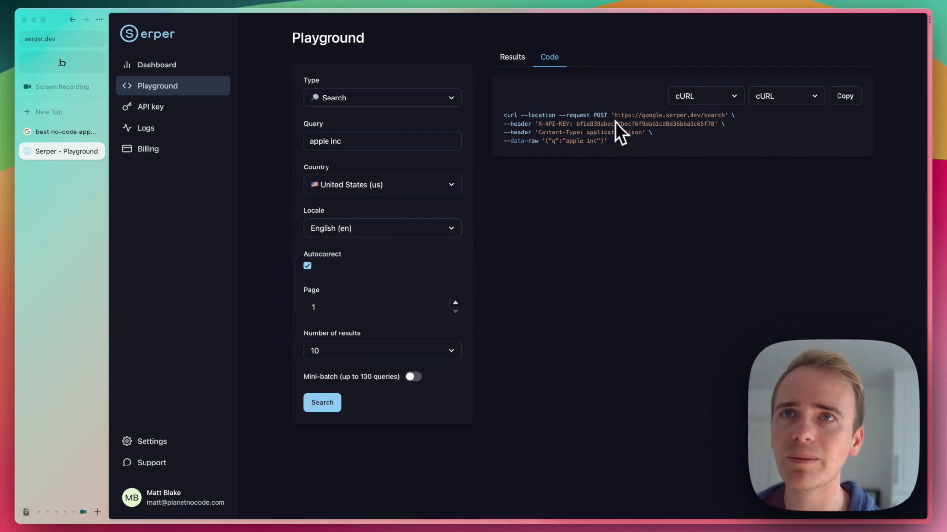
pyautogui.moveTo(614, 116); pyautogui.dragTo(725, 116)
pyautogui.press('super+c')
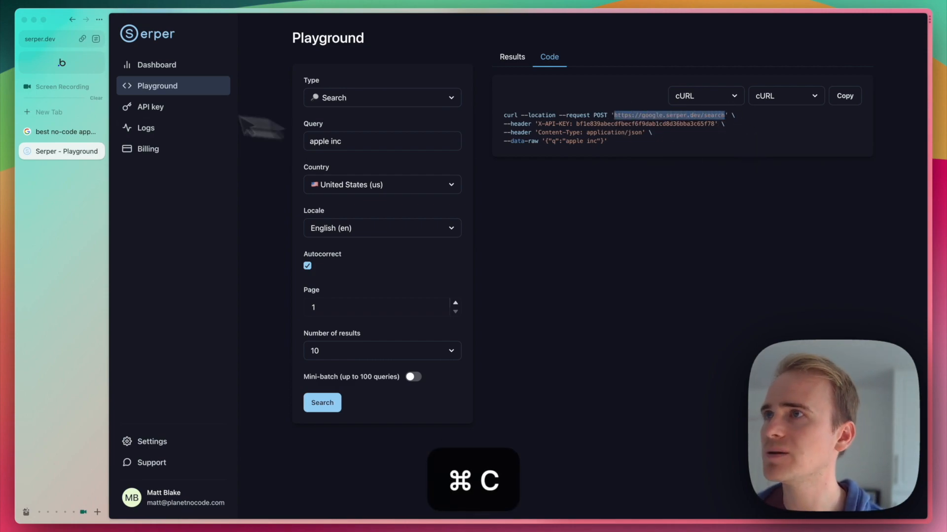
# Step: Return to Bubble, expand the Serper.dev API's call and name it Scrape Google
pyautogui.click(62, 67)
pyautogui.scroll(-5, 518, 342)
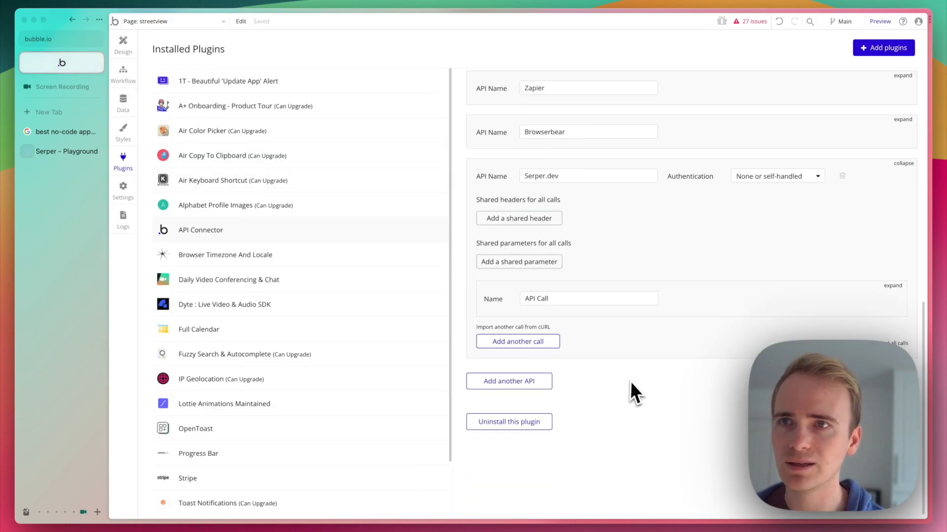
pyautogui.tripleClick(545, 299)
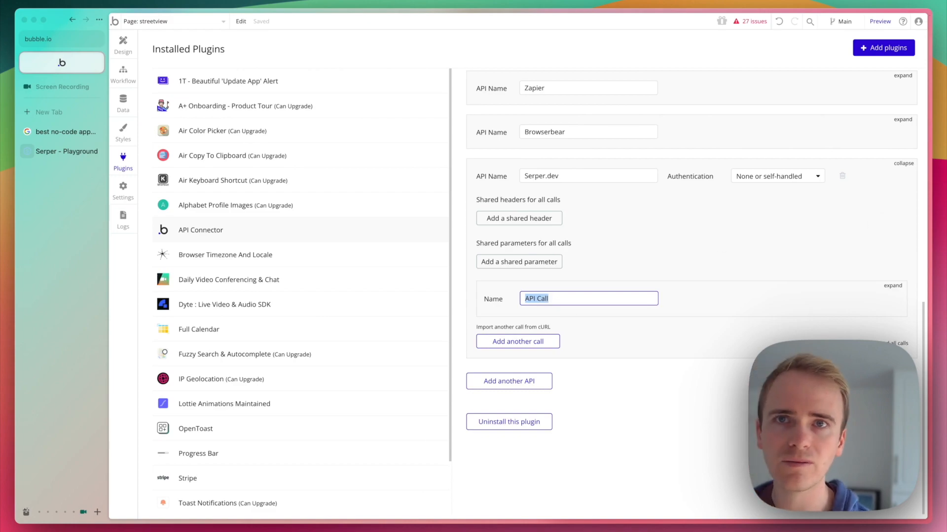
pyautogui.click(886, 285)
pyautogui.scroll(3, 847, 293)
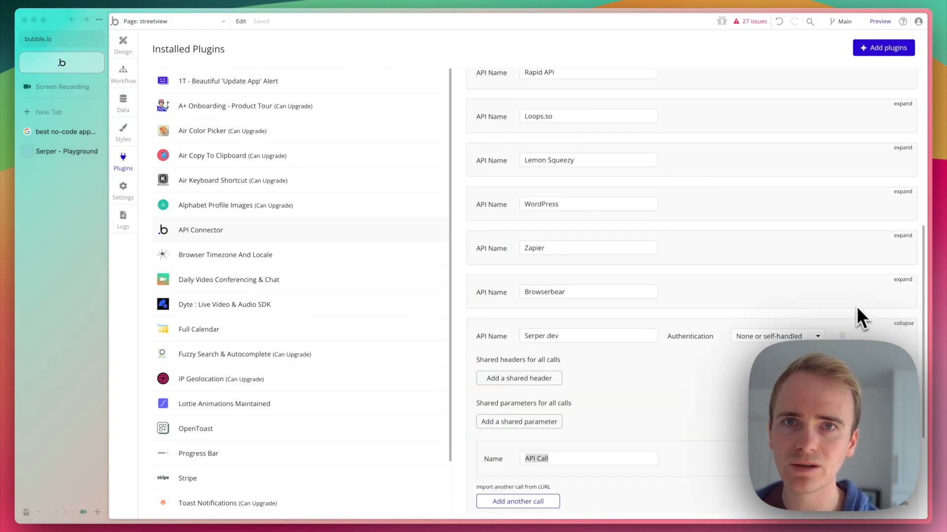
pyautogui.click(894, 446)
pyautogui.click(893, 446)
pyautogui.scroll(-7, 893, 446)
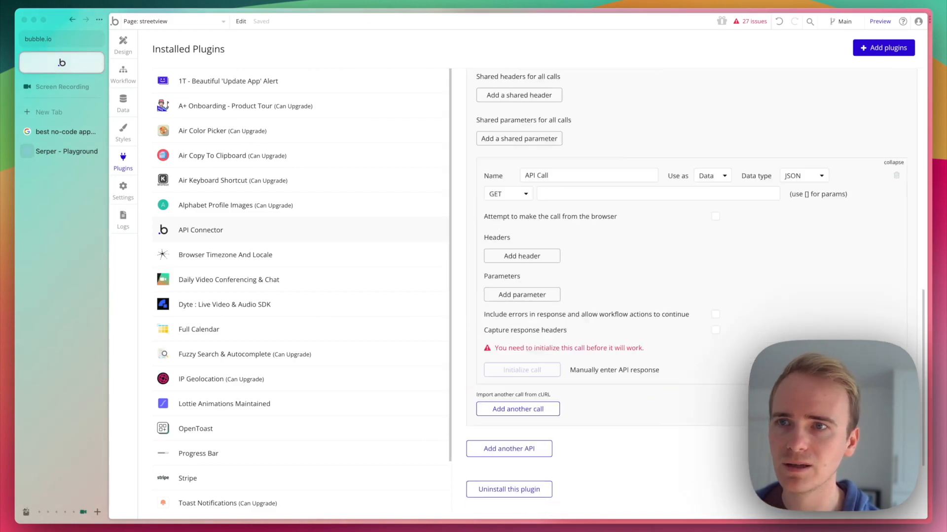
pyautogui.click(550, 124)
pyautogui.write('Sc')
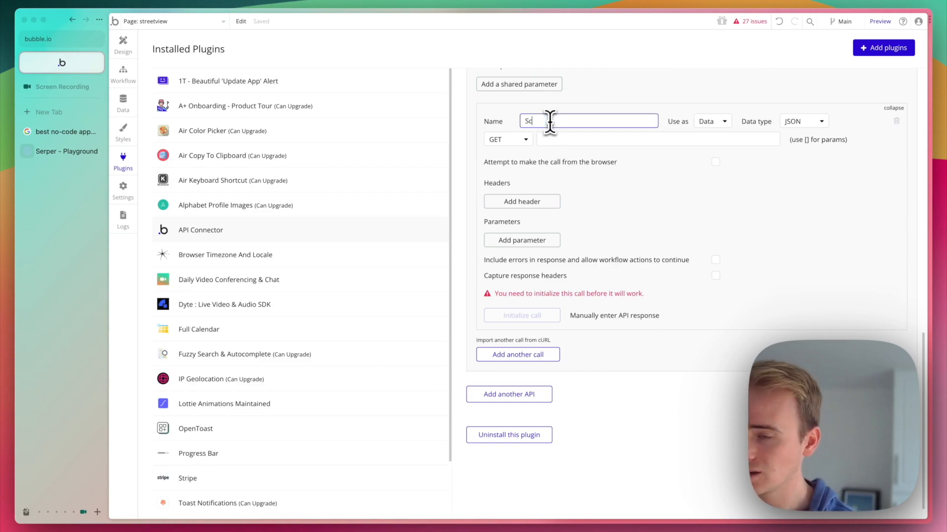
pyautogui.write('rape Google')
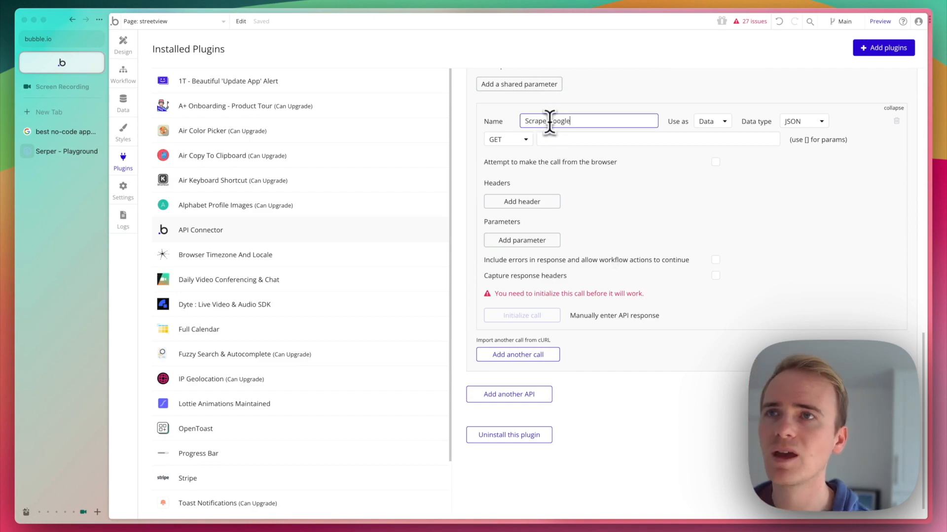
pyautogui.click(518, 141)
pyautogui.click(519, 169)
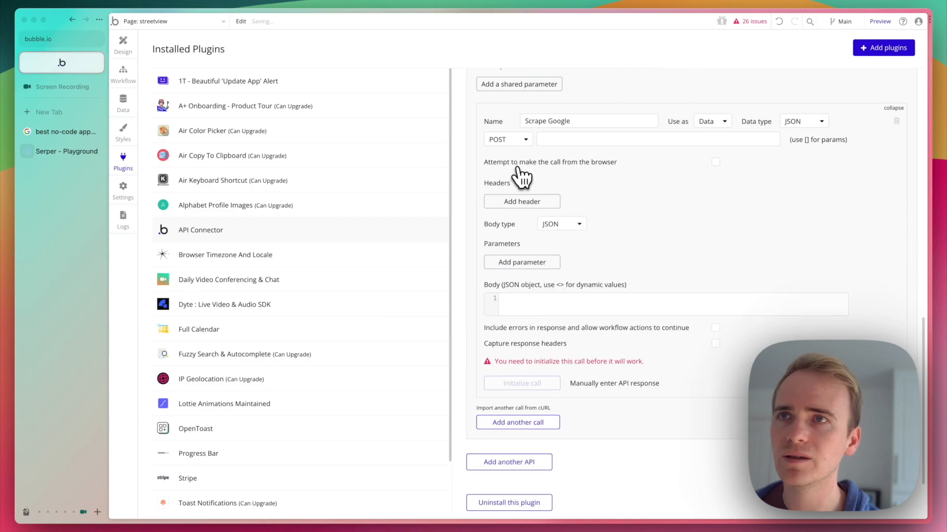
pyautogui.click(564, 140)
pyautogui.press('cmd+v')
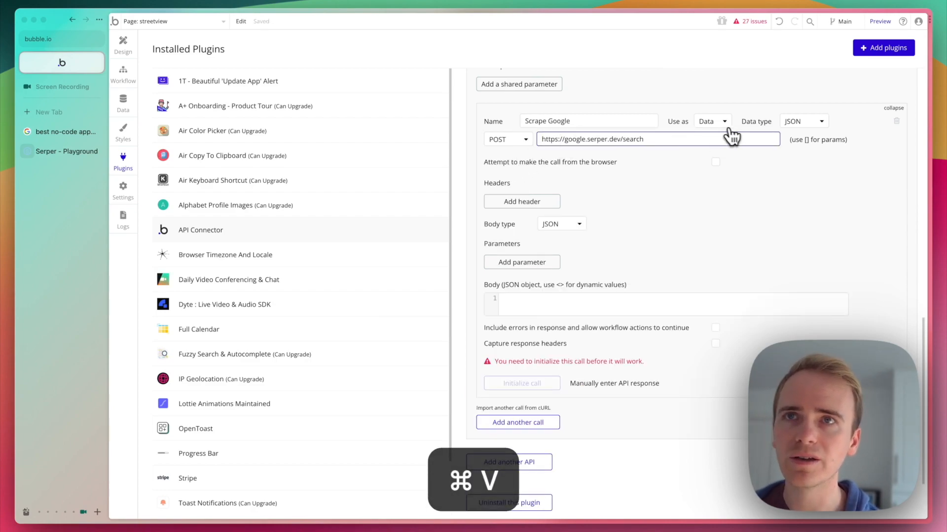
pyautogui.click(722, 123)
pyautogui.click(718, 151)
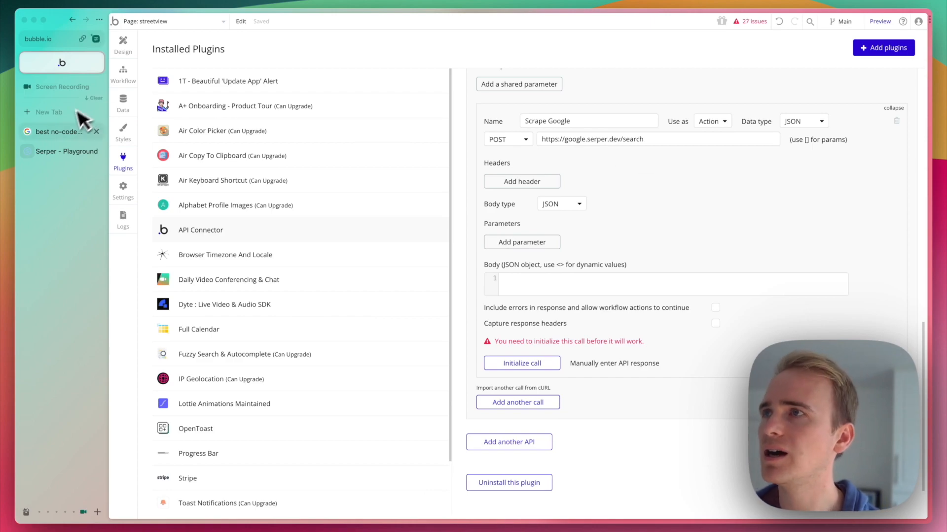
# Step: Set the Serper.dev API's authentication to Private key in header, with the key name X-API-KEY copied from the Serper playground code
pyautogui.click(63, 148)
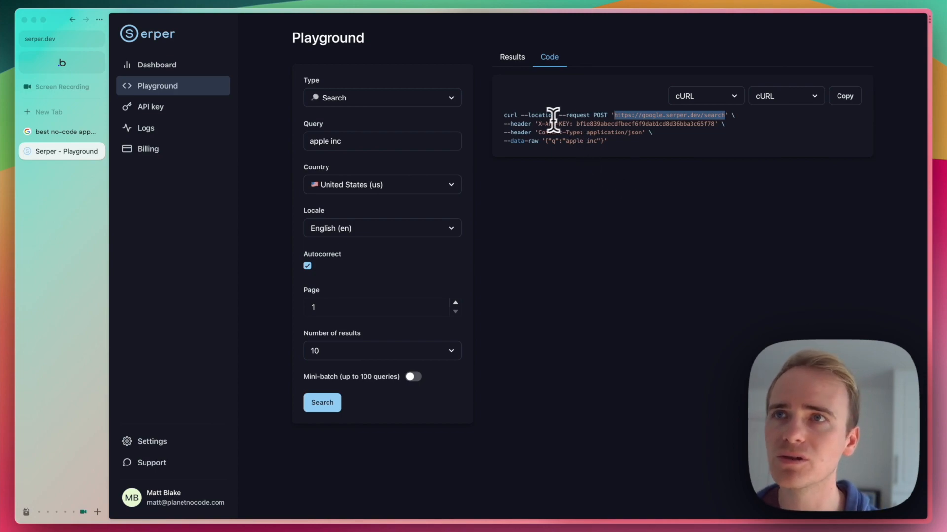
pyautogui.moveTo(537, 122); pyautogui.dragTo(570, 122)
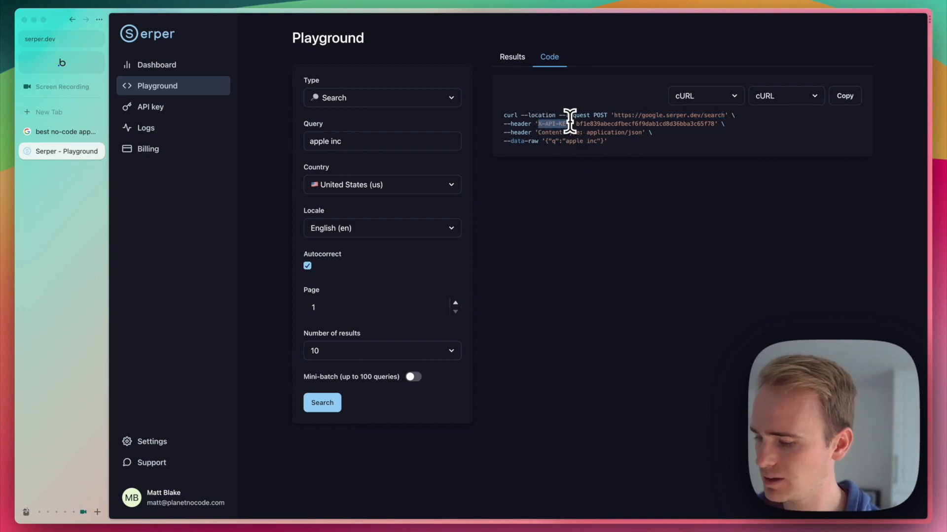
pyautogui.press('super+c')
pyautogui.click(57, 67)
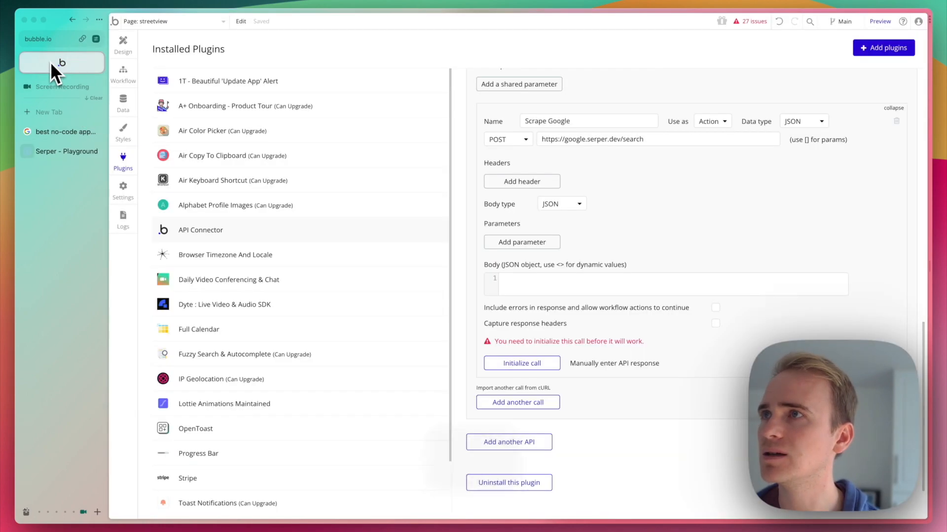
pyautogui.scroll(4, 648, 171)
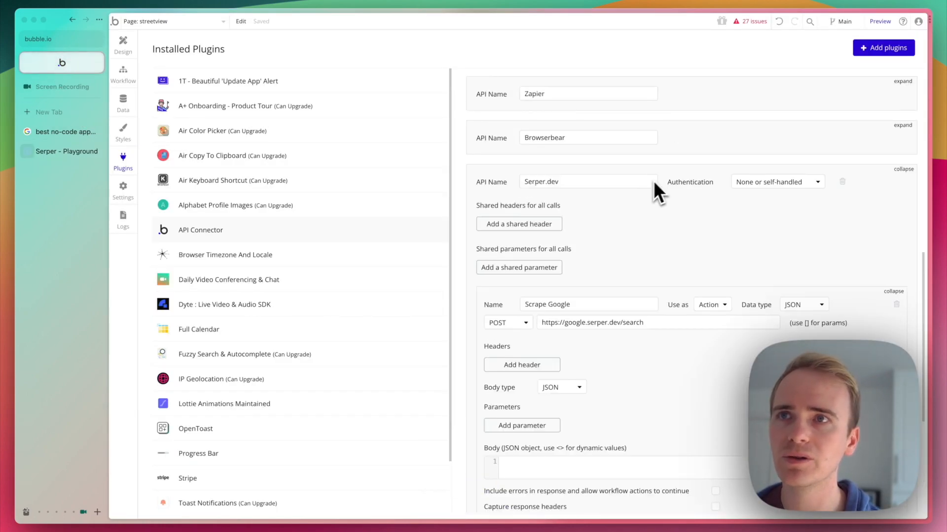
pyautogui.click(775, 182)
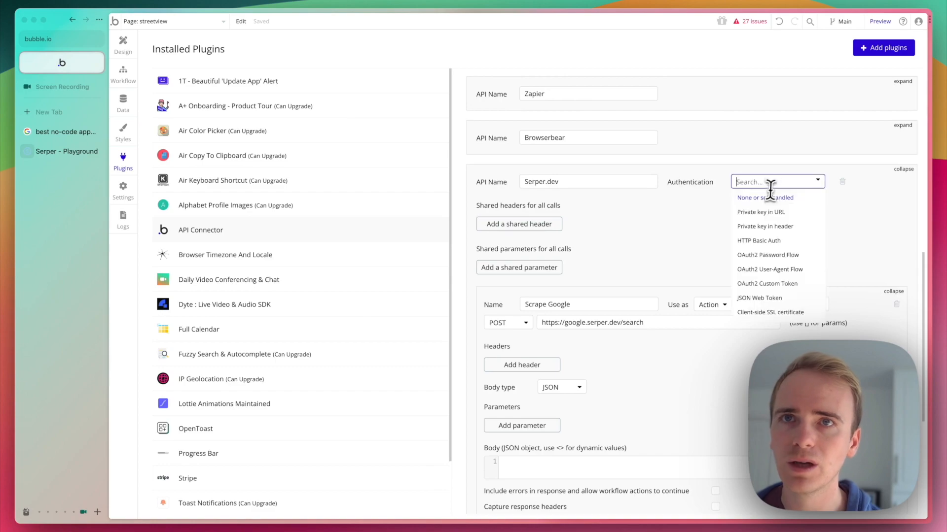
pyautogui.click(776, 226)
pyautogui.doubleClick(575, 199)
pyautogui.press('super+v')
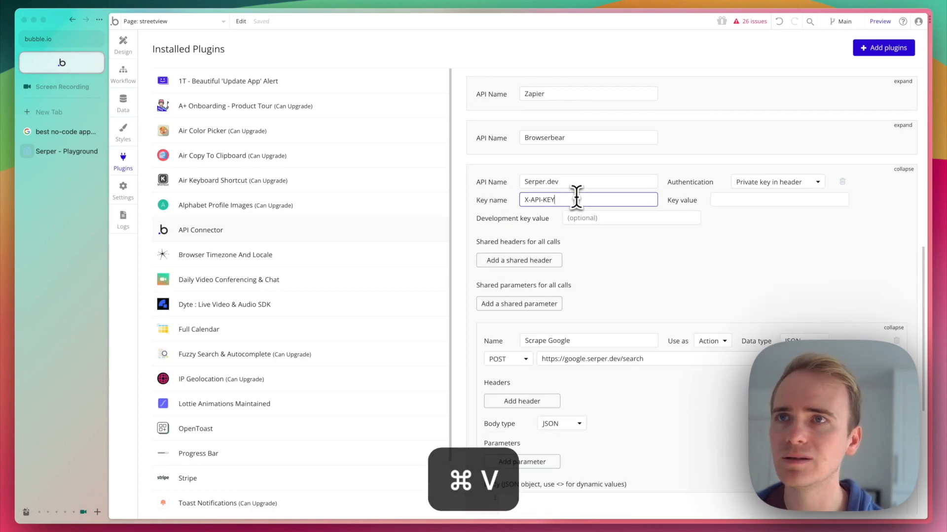
# Step: Copy the API key from the Serper playground code and paste it as the Key value of the Serper.dev API in Bubble
pyautogui.click(74, 152)
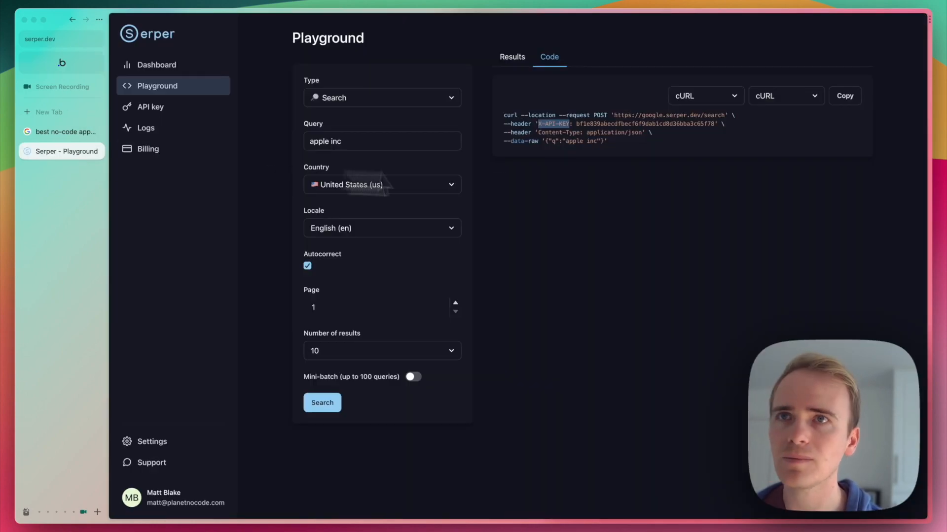
pyautogui.click(580, 124)
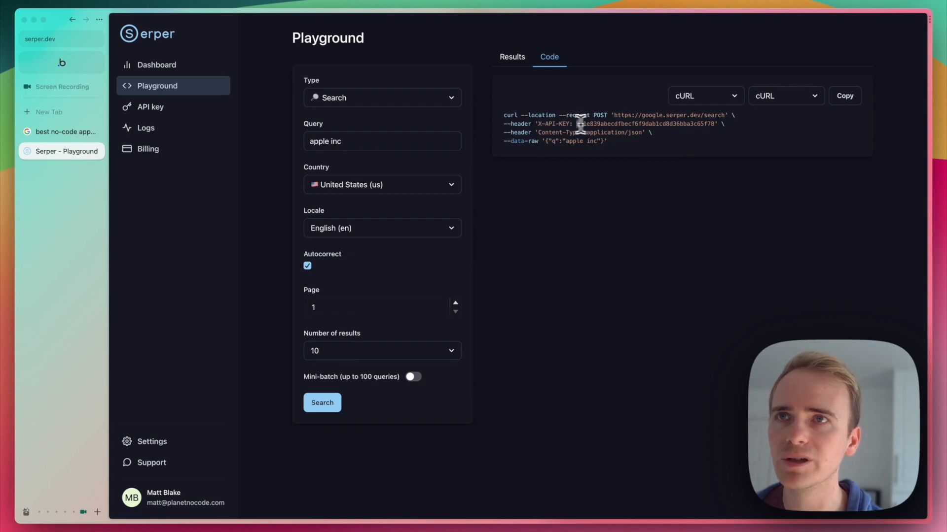
pyautogui.moveTo(577, 124); pyautogui.dragTo(713, 123)
pyautogui.press('super+c')
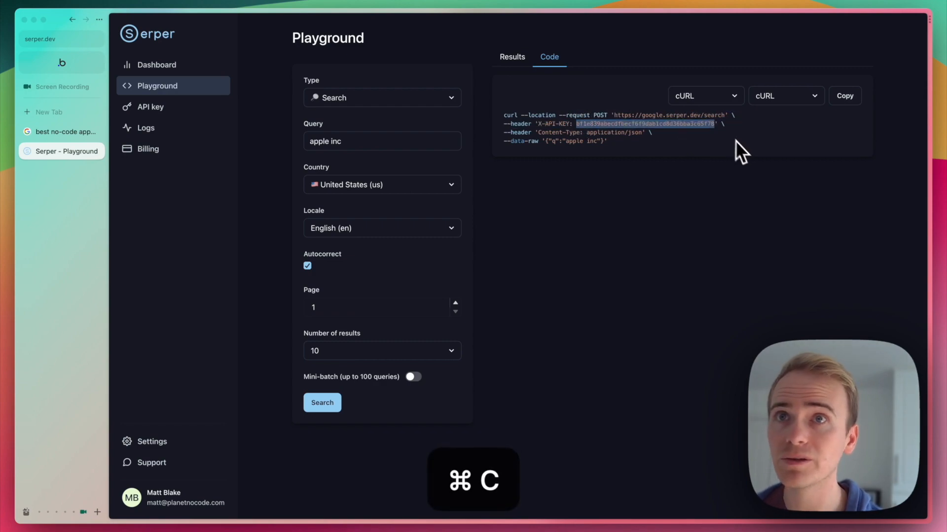
pyautogui.click(82, 63)
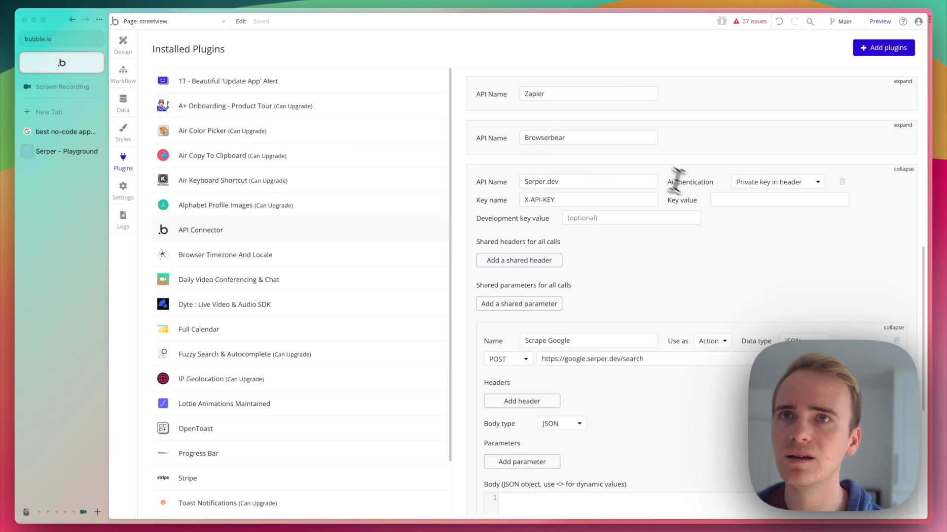
pyautogui.click(723, 200)
pyautogui.press('super+v')
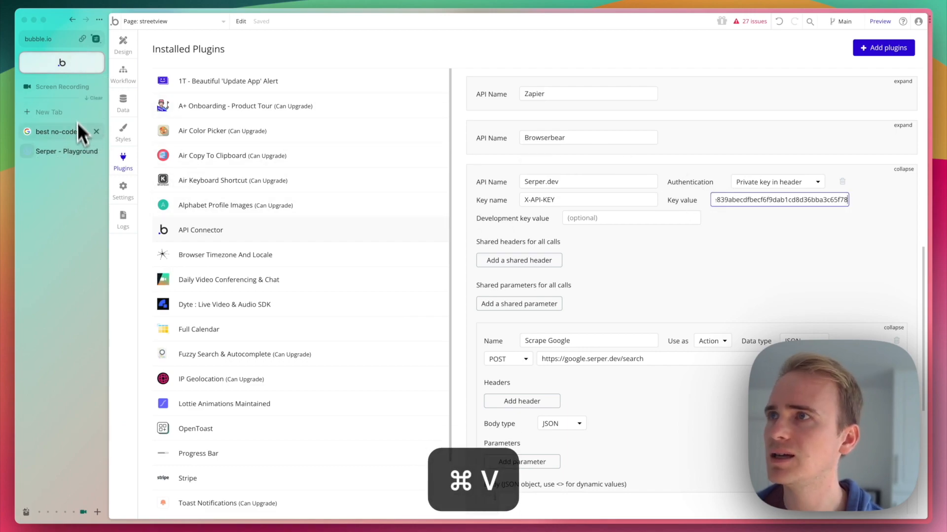
# Step: Add a shared header to the Serper.dev API with the key Content-Type copied from the Serper playground code
pyautogui.click(72, 150)
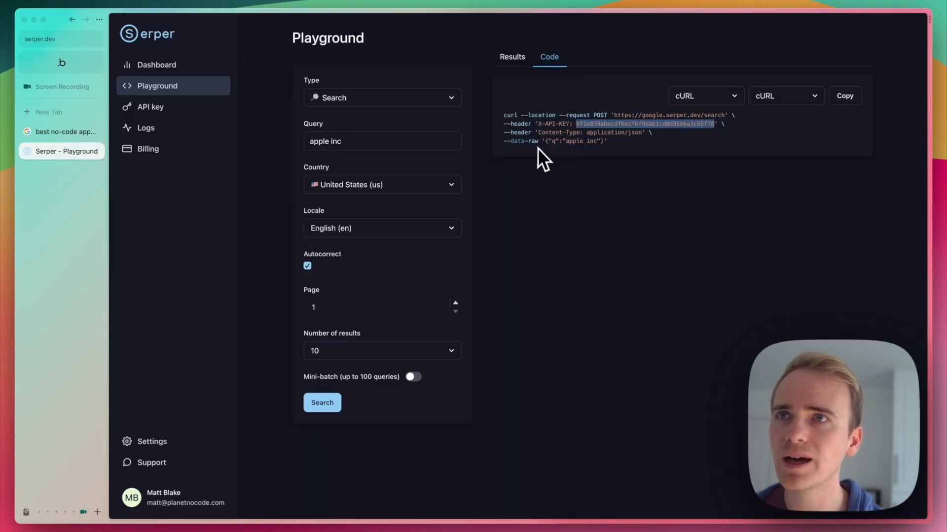
pyautogui.moveTo(537, 133); pyautogui.dragTo(582, 133)
pyautogui.press('super+c')
pyautogui.click(79, 67)
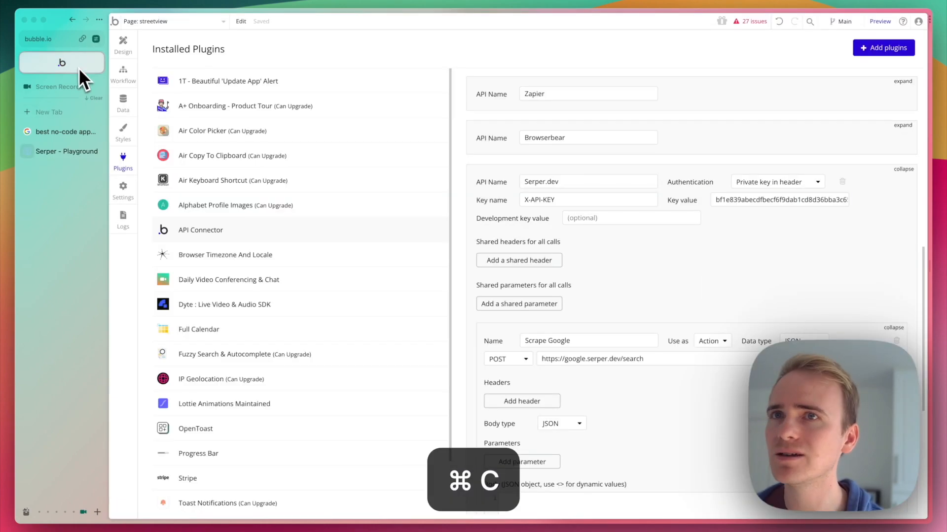
pyautogui.click(528, 262)
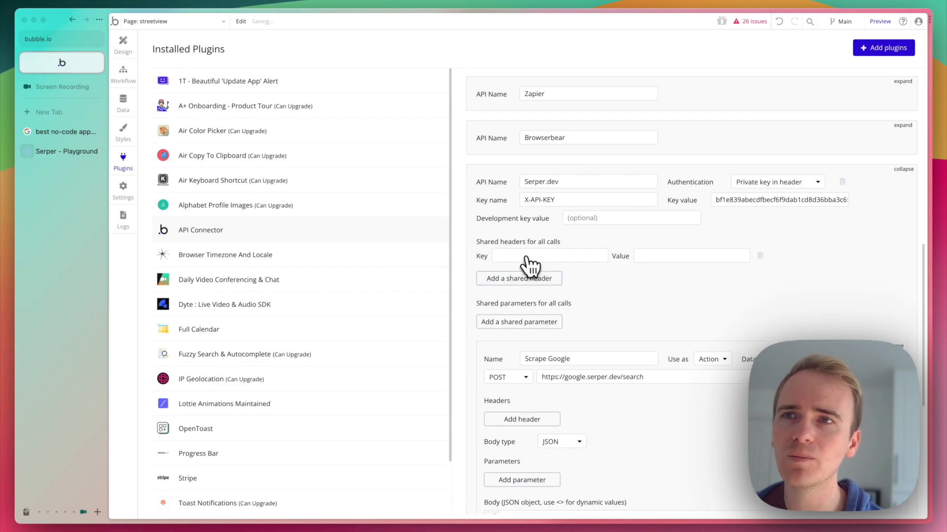
pyautogui.click(567, 255)
pyautogui.press('super+v')
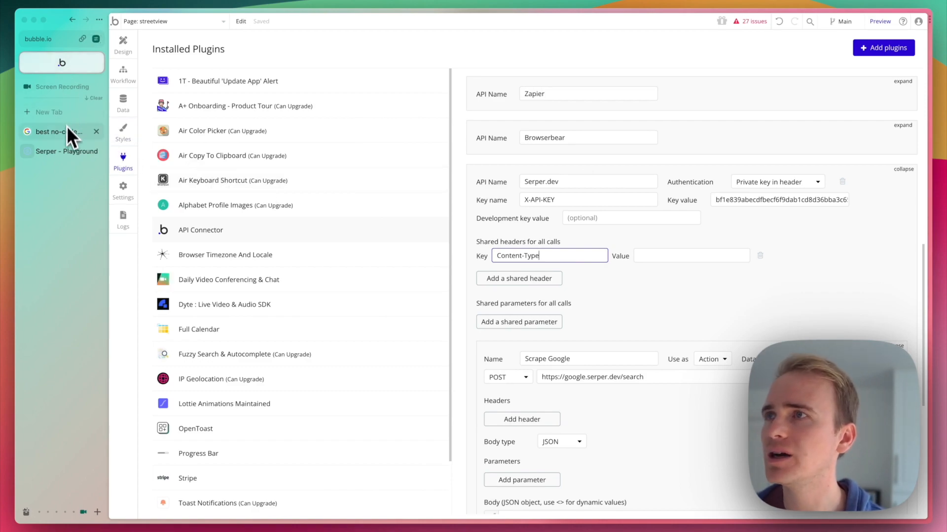
# Step: Copy application/json from the Serper playground code and paste it as the value of the Content-Type shared header in Bubble
pyautogui.click(71, 150)
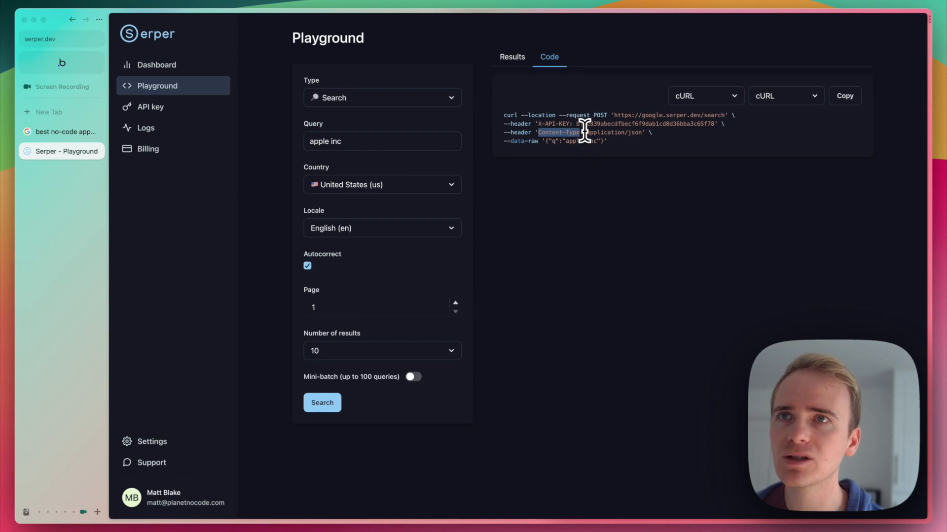
pyautogui.moveTo(586, 132); pyautogui.dragTo(641, 131)
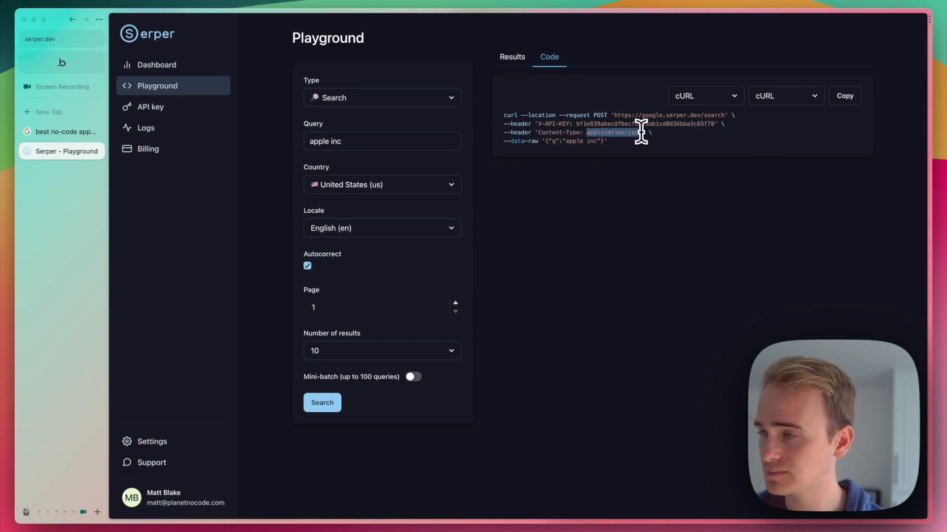
pyautogui.press('super+c')
pyautogui.click(98, 69)
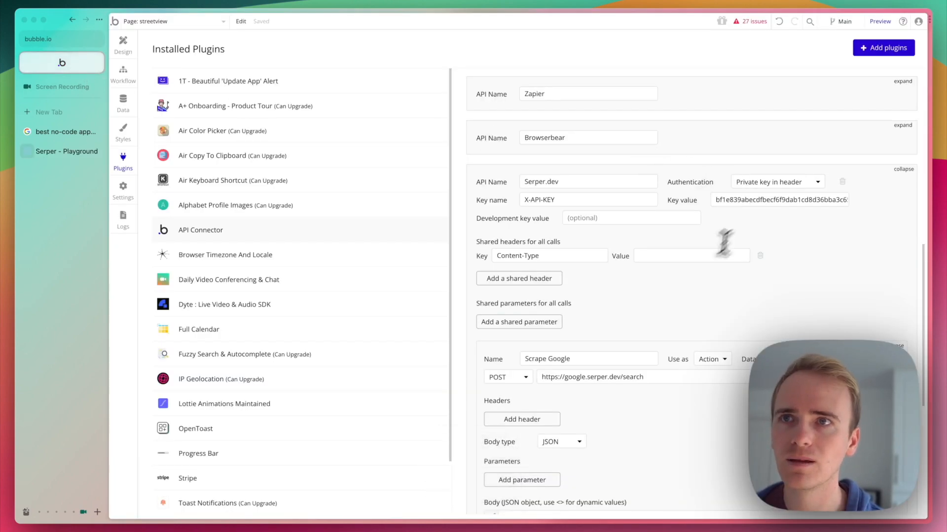
pyautogui.click(673, 256)
pyautogui.press('super+v')
pyautogui.click(651, 293)
# Step: Check the data field in the Serper playground code and add a parameter with the key q to the Scrape Google call in Bubble
pyautogui.scroll(-5, 651, 297)
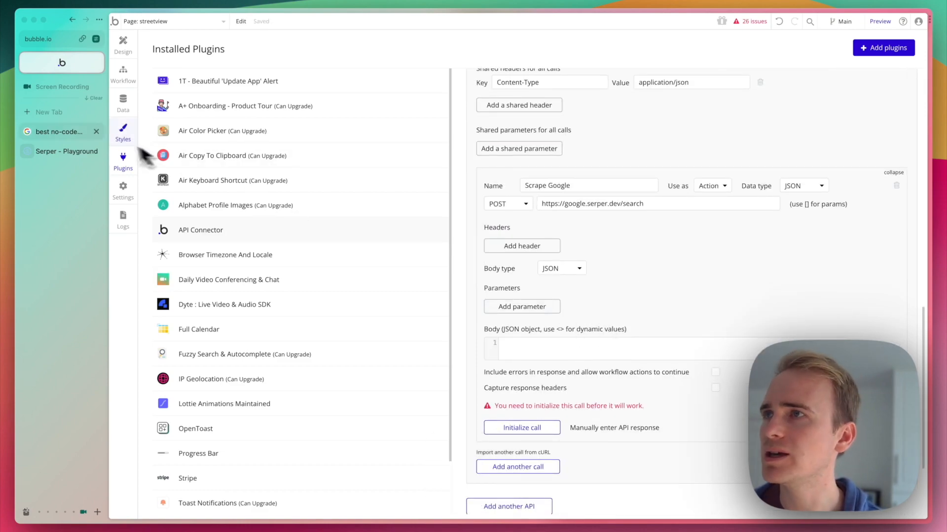
pyautogui.click(67, 150)
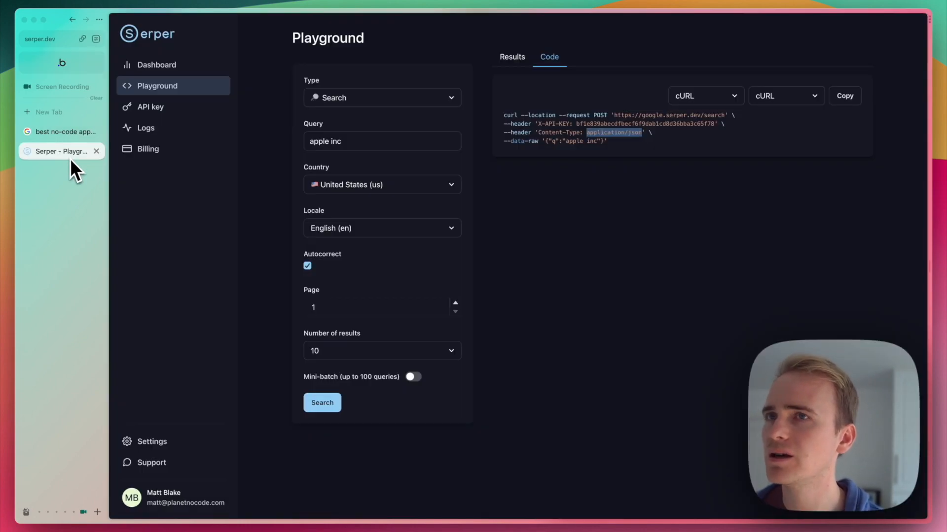
pyautogui.click(553, 143)
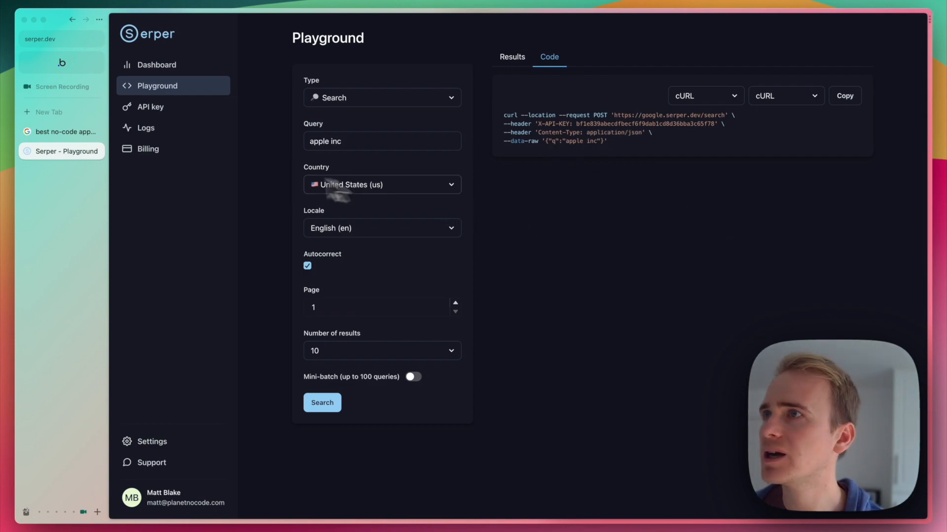
pyautogui.click(61, 62)
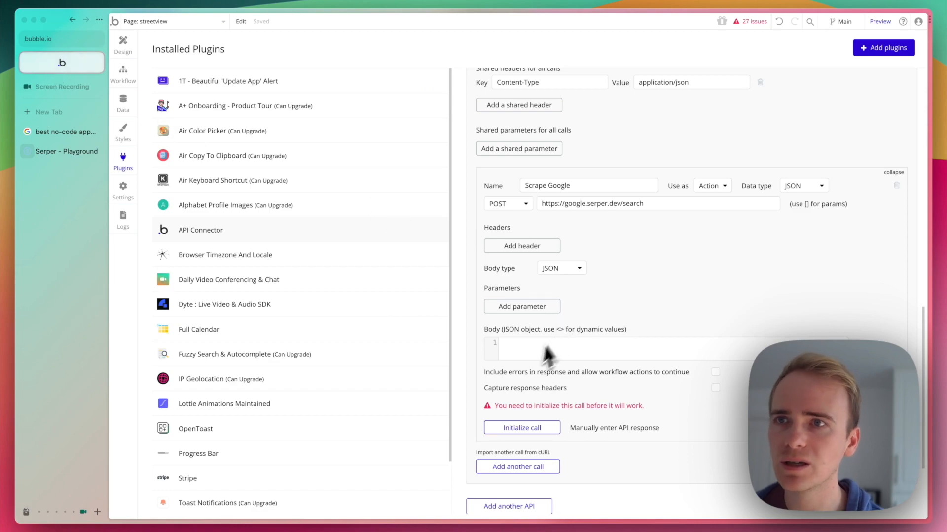
pyautogui.click(531, 307)
pyautogui.click(533, 302)
pyautogui.write('q')
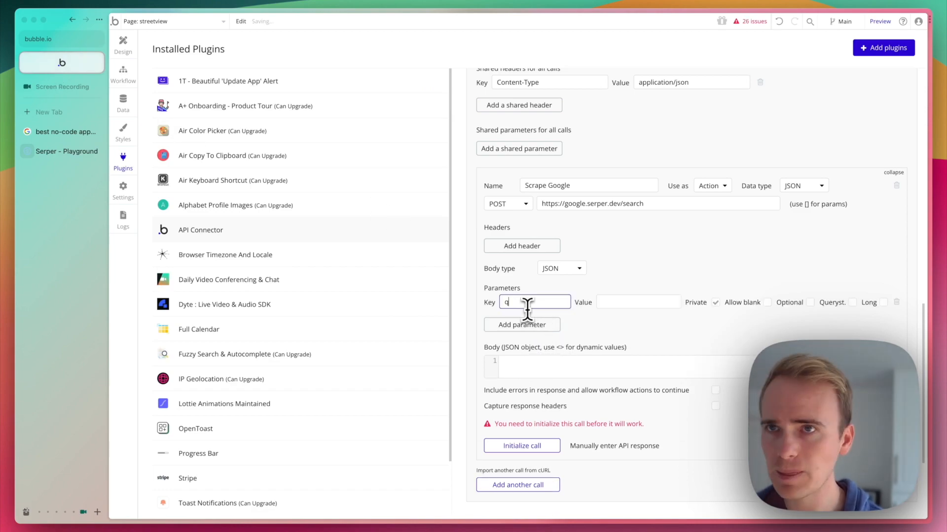
# Step: Make the q parameter non-private and set its value to "Best no-code web app platforms"
pyautogui.click(641, 302)
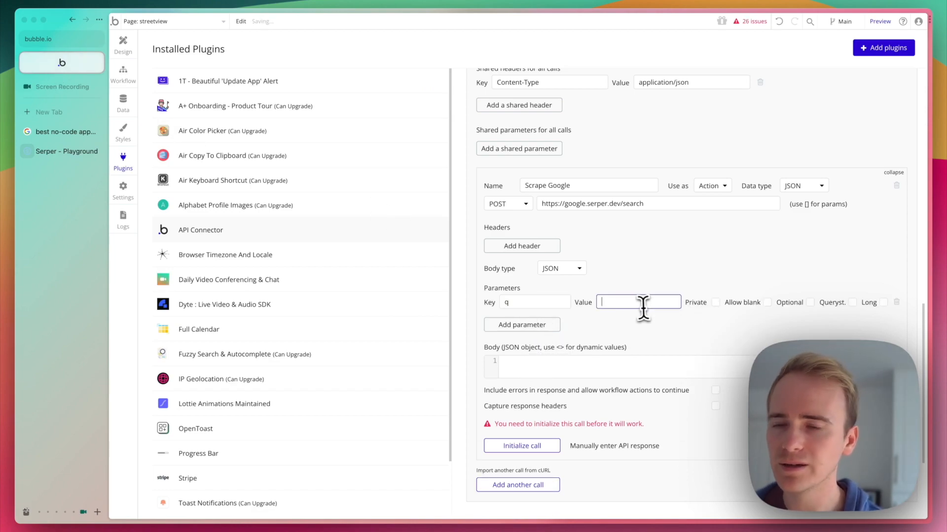
pyautogui.write('Best no-code')
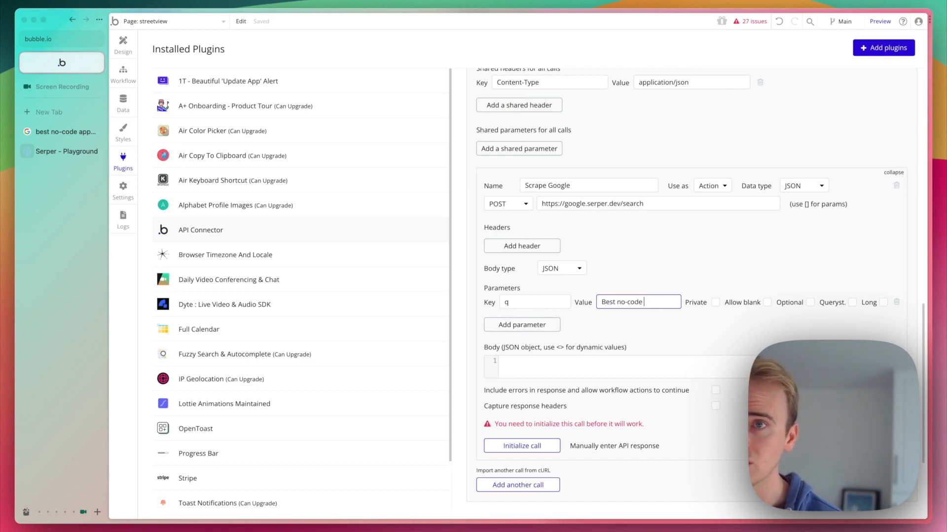
pyautogui.write(' web app')
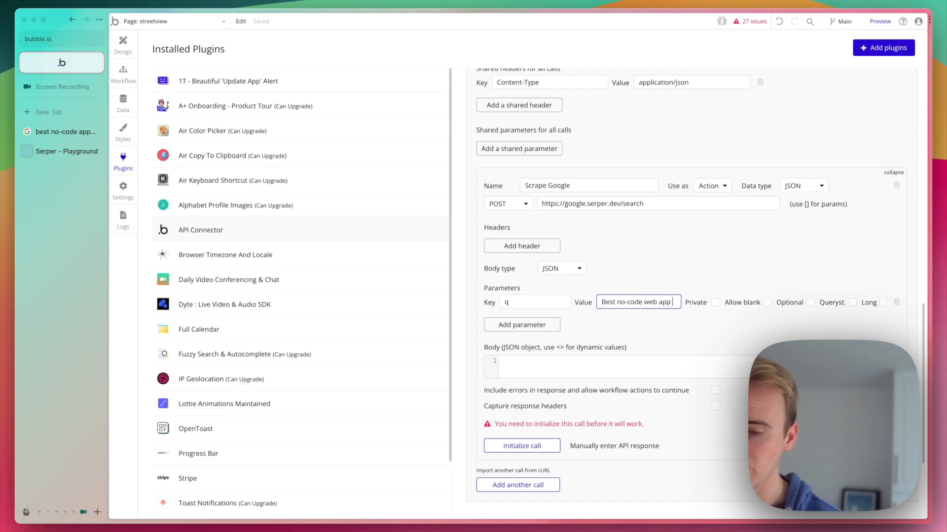
pyautogui.write(' platforms')
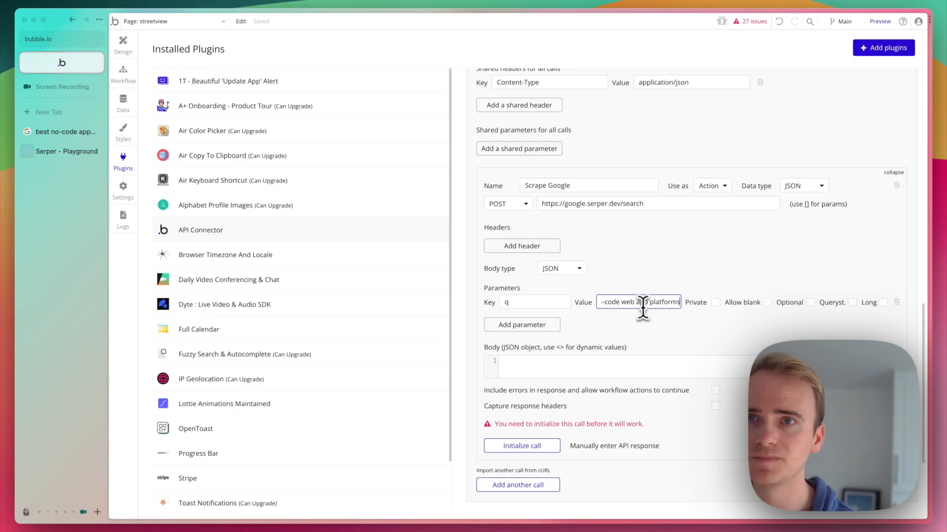
pyautogui.click(650, 326)
# Step: Initialize the Scrape Google call and review the returned fields and their data types
pyautogui.scroll(-2, 611, 332)
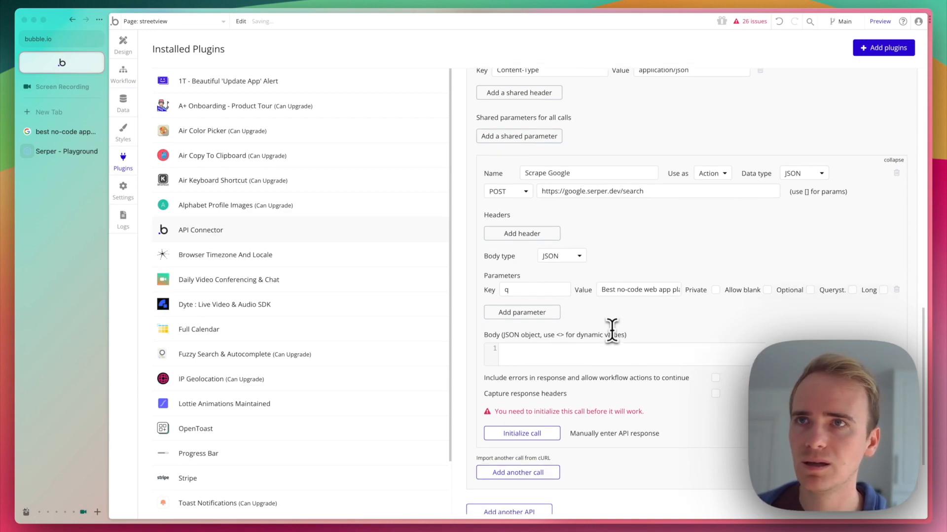
pyautogui.click(553, 416)
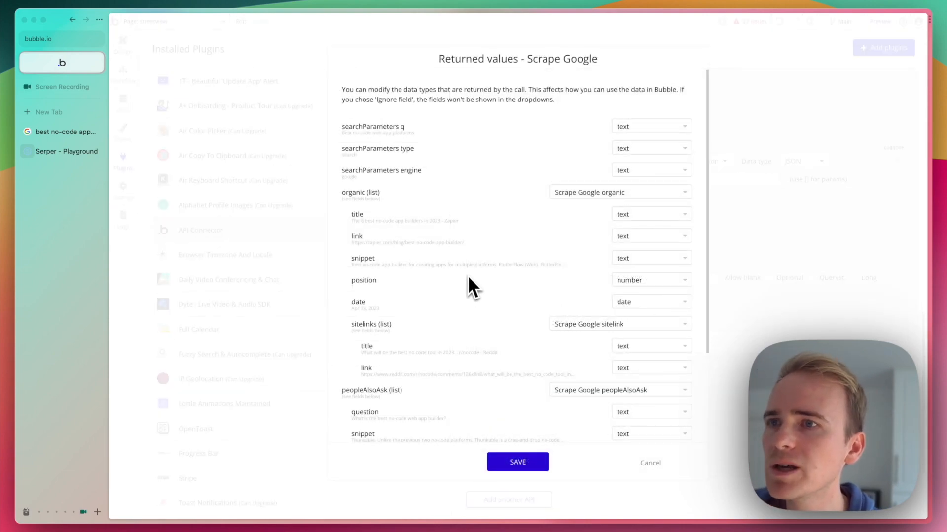
pyautogui.scroll(-1, 467, 275)
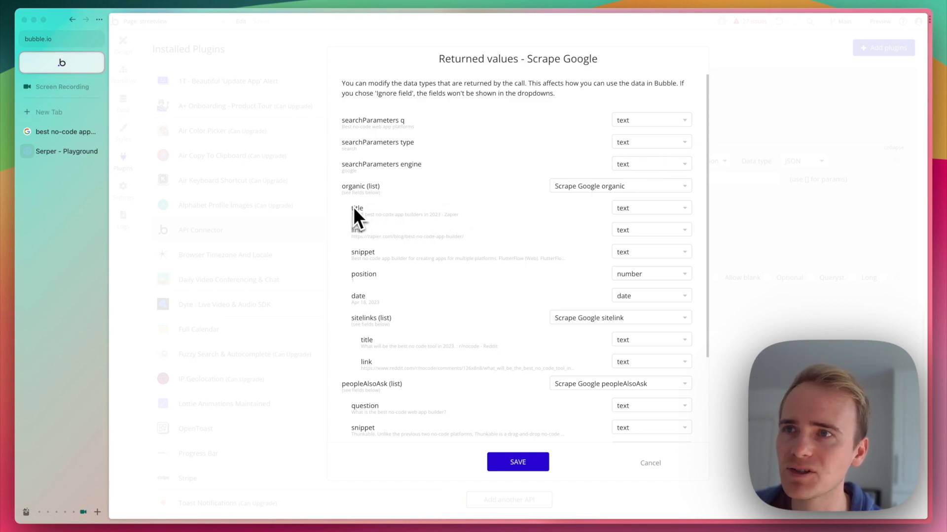
pyautogui.scroll(-5, 409, 315)
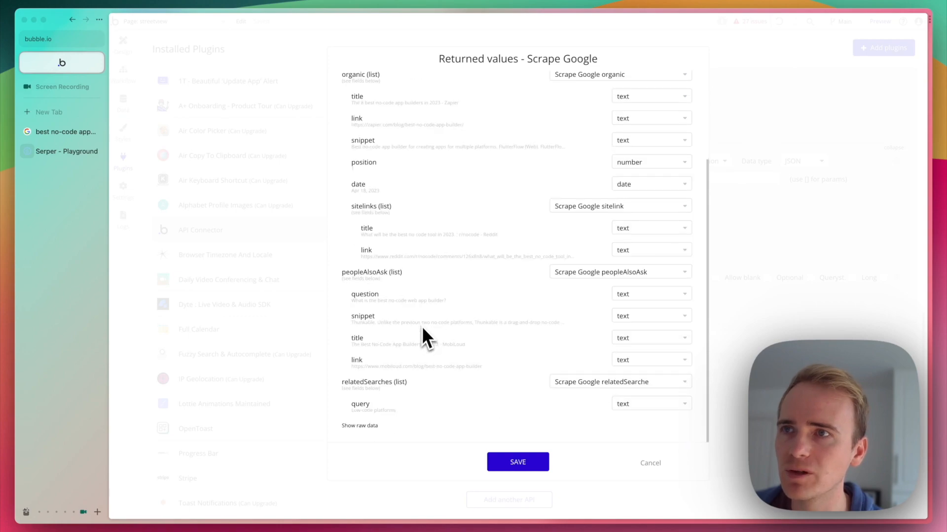
# Step: Show the raw data of the Scrape Google response and examine the organic search results in it
pyautogui.click(370, 427)
pyautogui.scroll(-10, 469, 360)
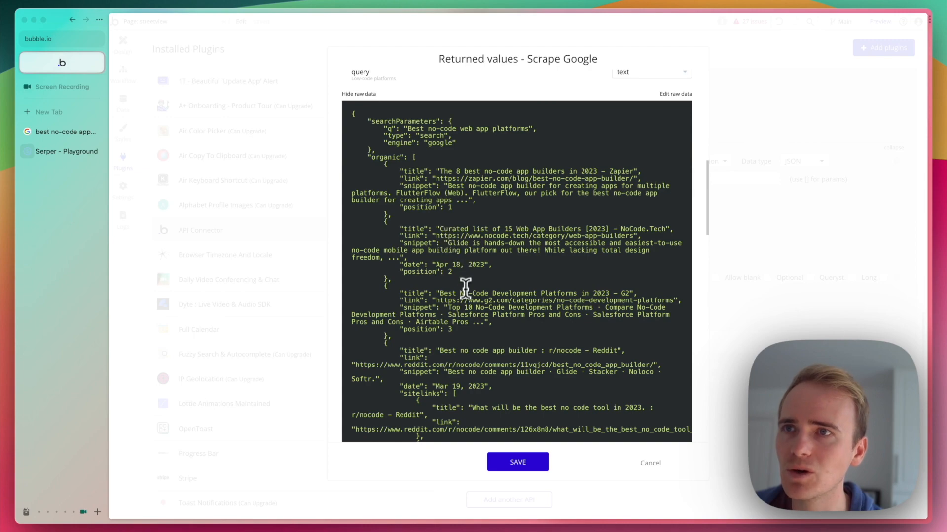
pyautogui.scroll(-3, 486, 374)
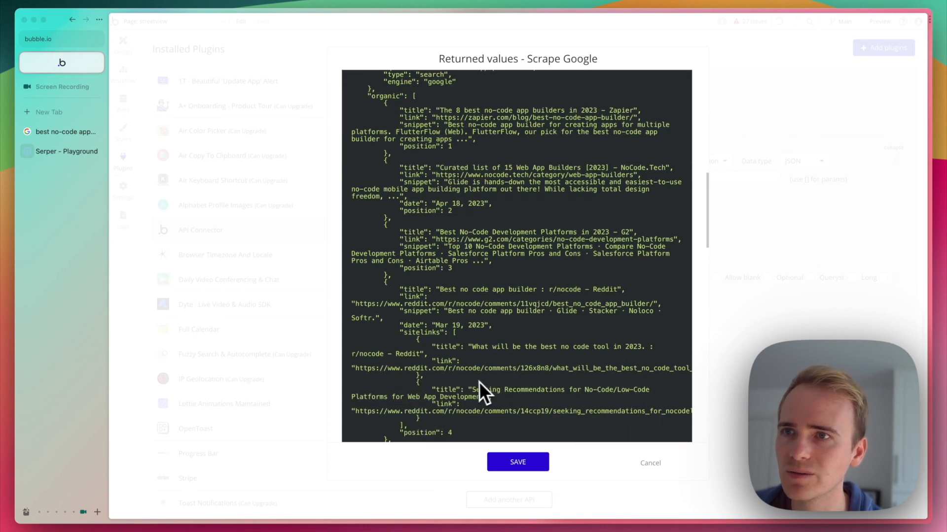
pyautogui.scroll(-3, 479, 381)
pyautogui.scroll(10, 478, 356)
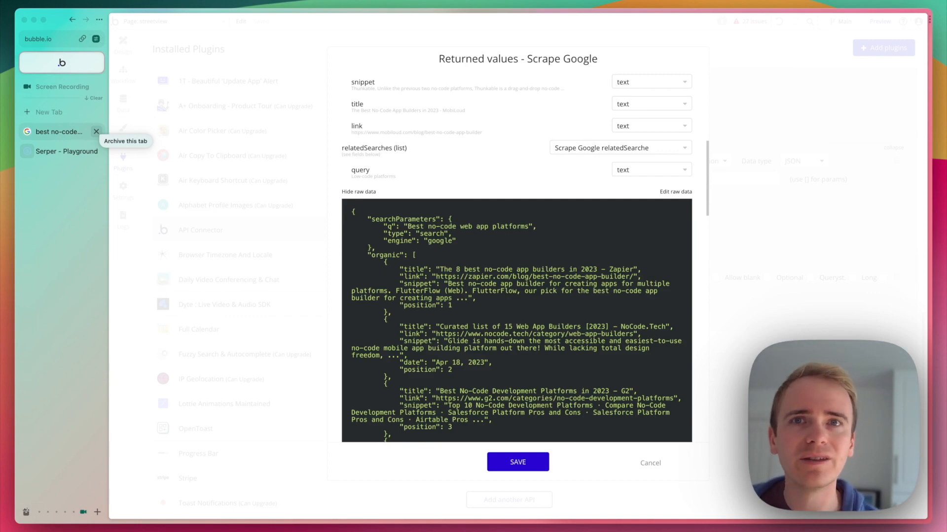
# Step: Compare the response with the Google results page for "best no-code app builder", and save the returned values of the Scrape Google call in Bubble
pyautogui.click(79, 131)
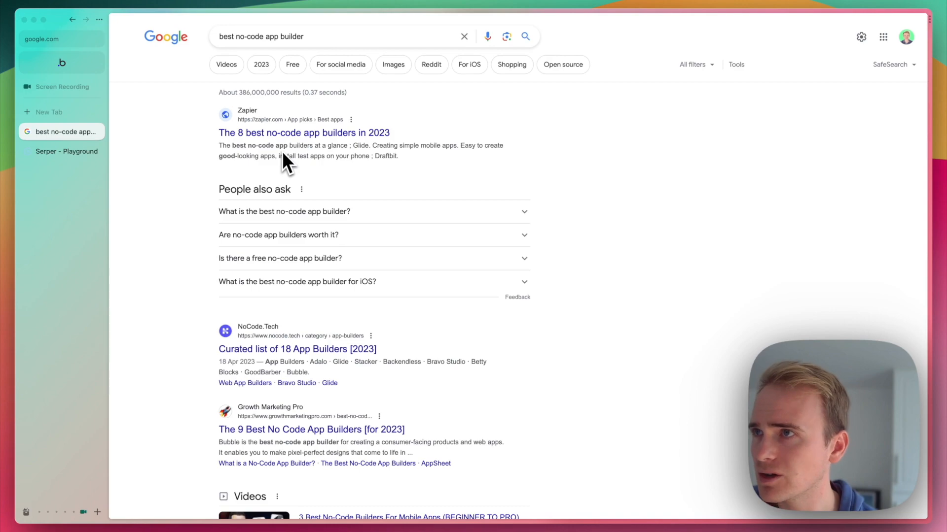
pyautogui.click(59, 66)
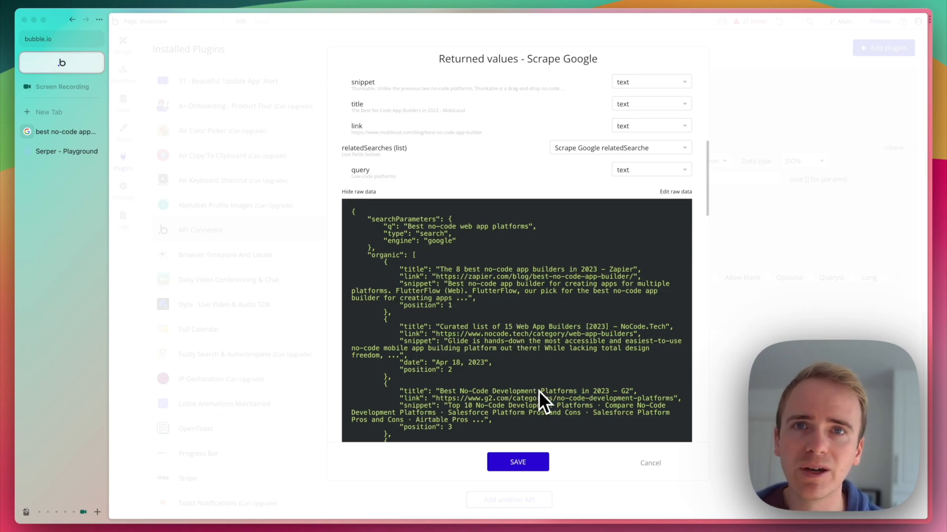
pyautogui.click(534, 466)
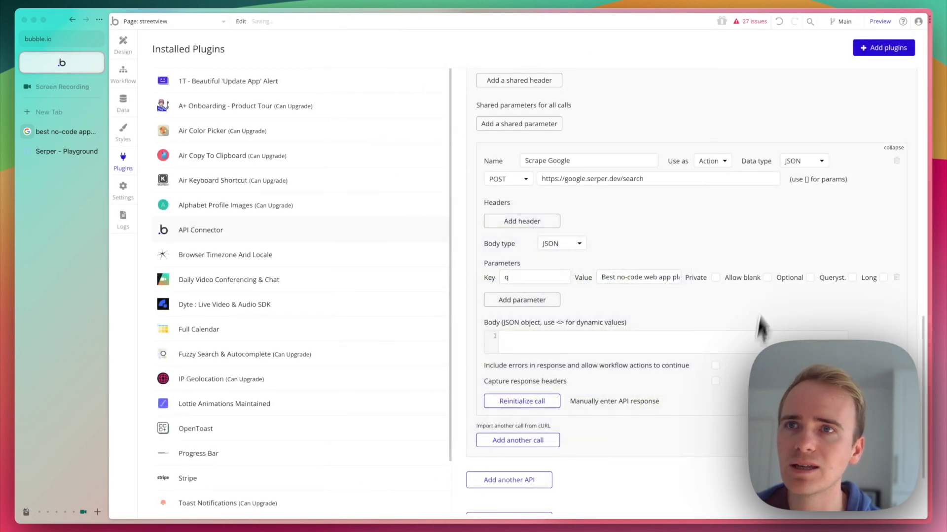